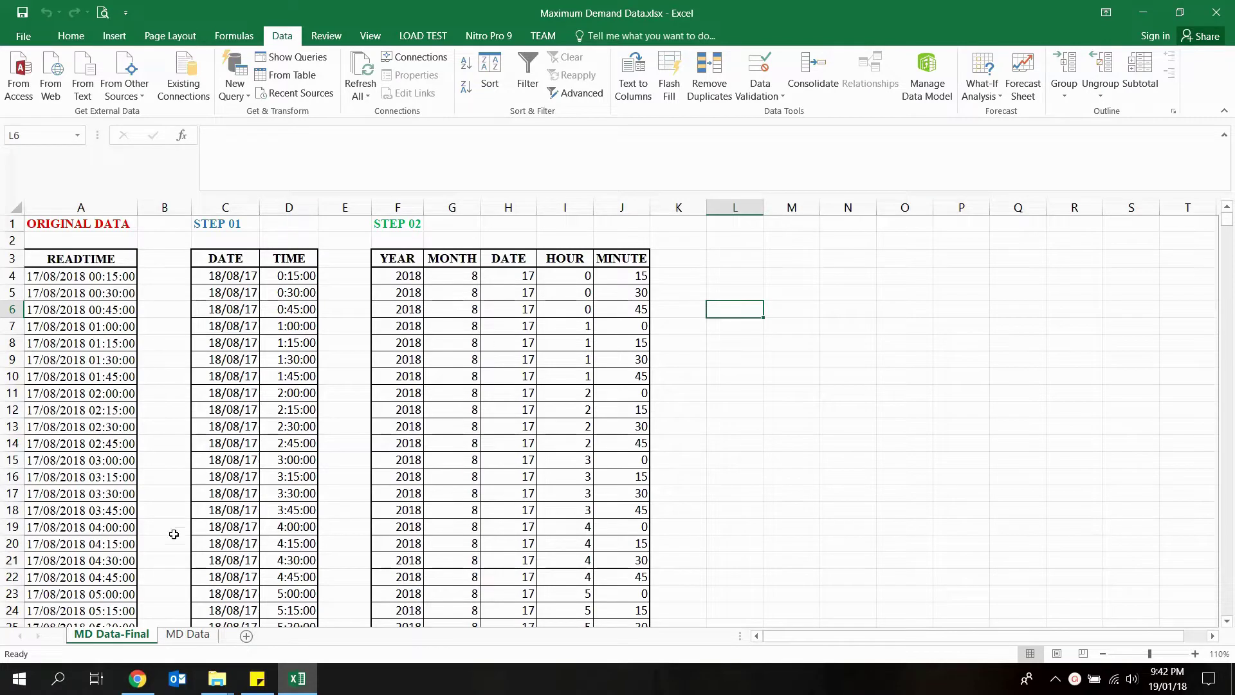
- Review the READTIME, DATE and TIME columns on MD Data-Final, then switch to MD Data
{"action": "left_click", "coordinate": [183, 638]}
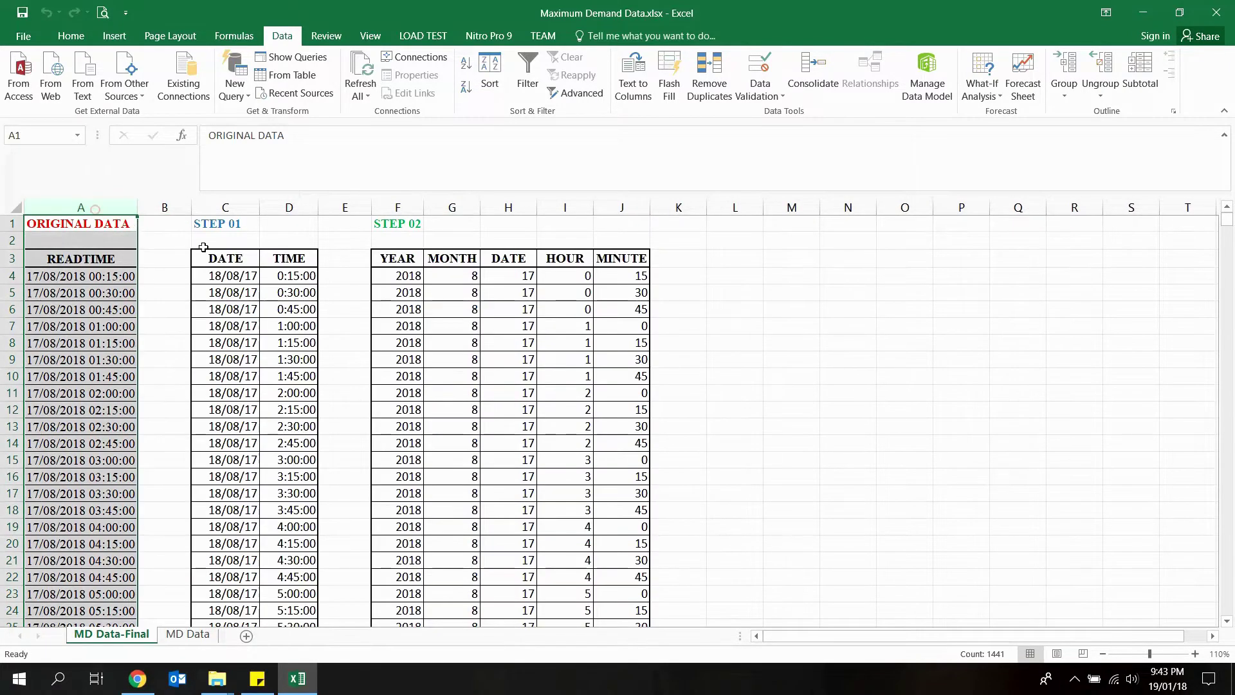
{"action": "left_click", "coordinate": [221, 206]}
{"action": "left_click", "coordinate": [275, 204]}
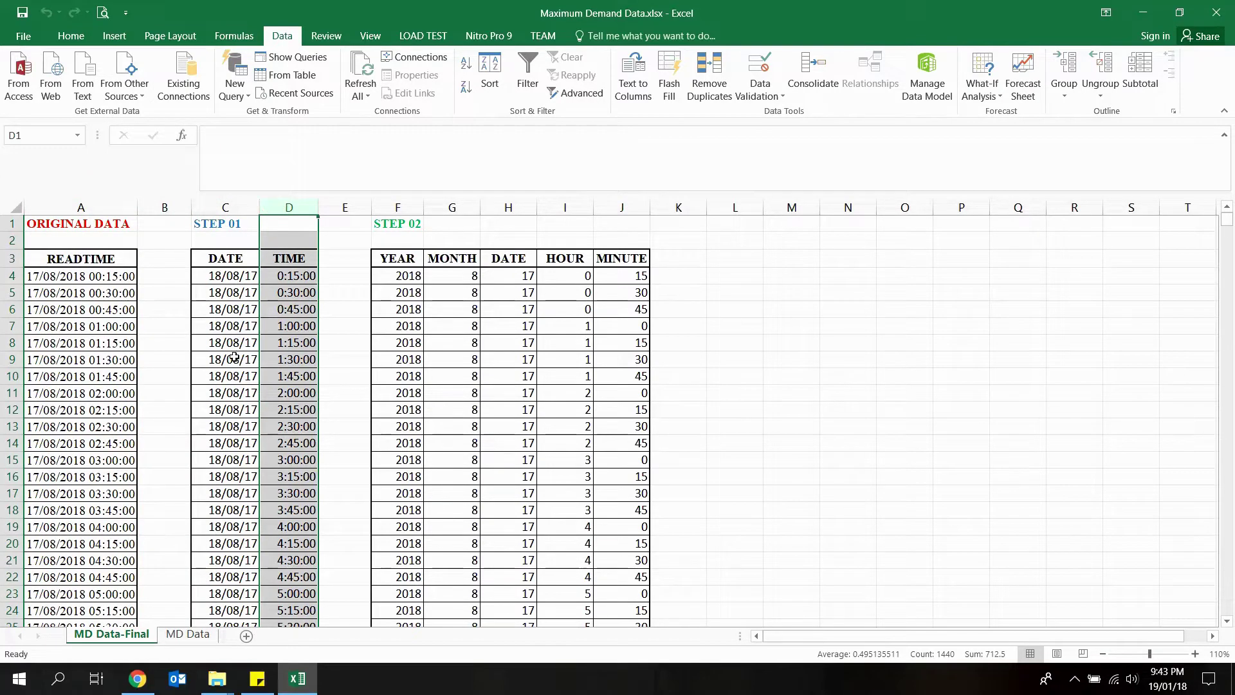
{"action": "left_click", "coordinate": [177, 635]}
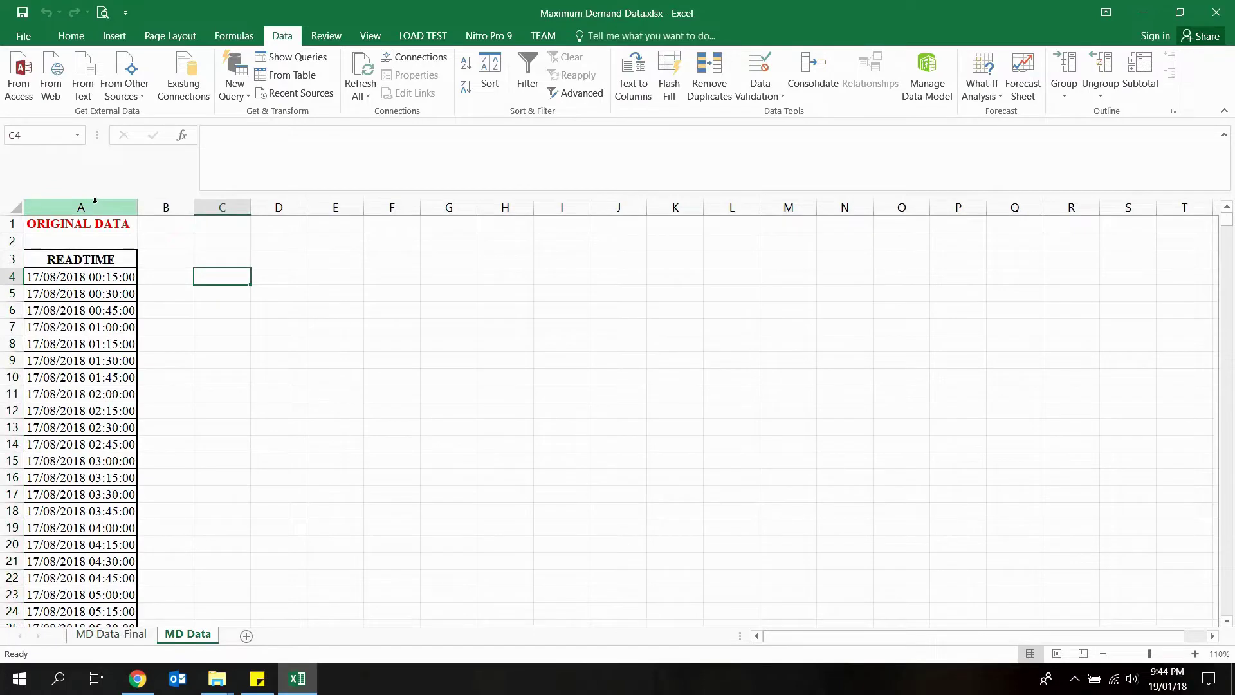
- Select the READTIME column A and start Text to Columns on it
{"action": "left_click", "coordinate": [95, 205]}
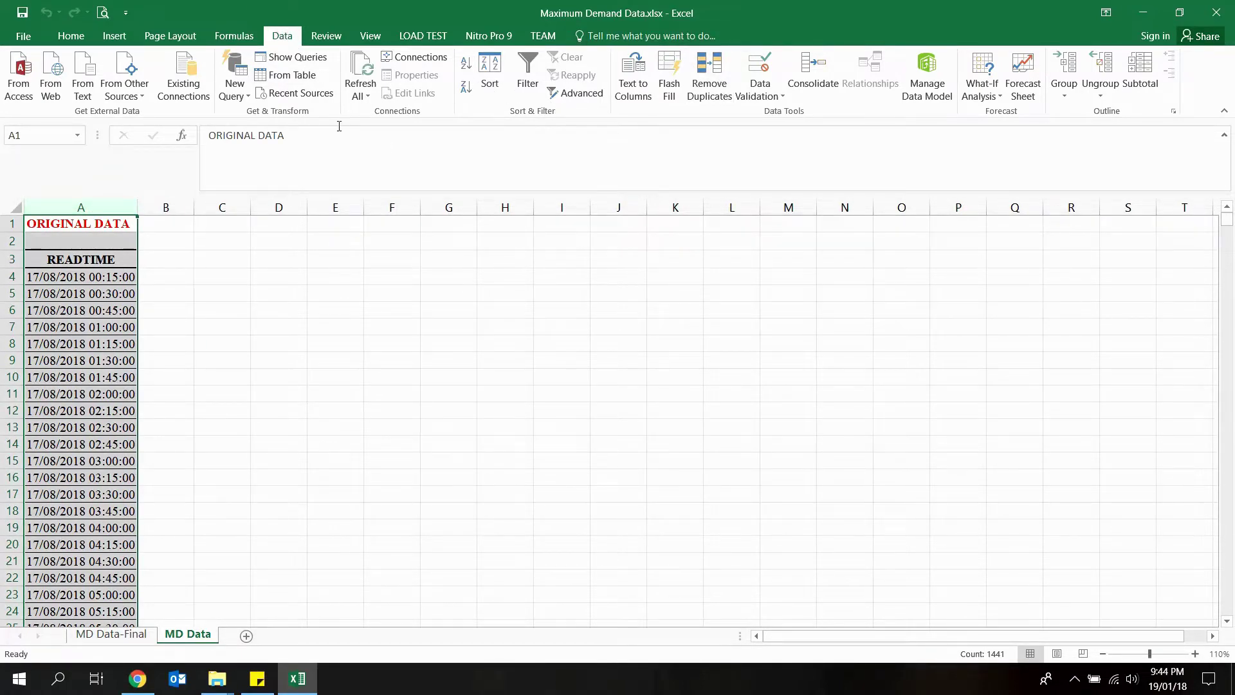
{"action": "left_click", "coordinate": [633, 72]}
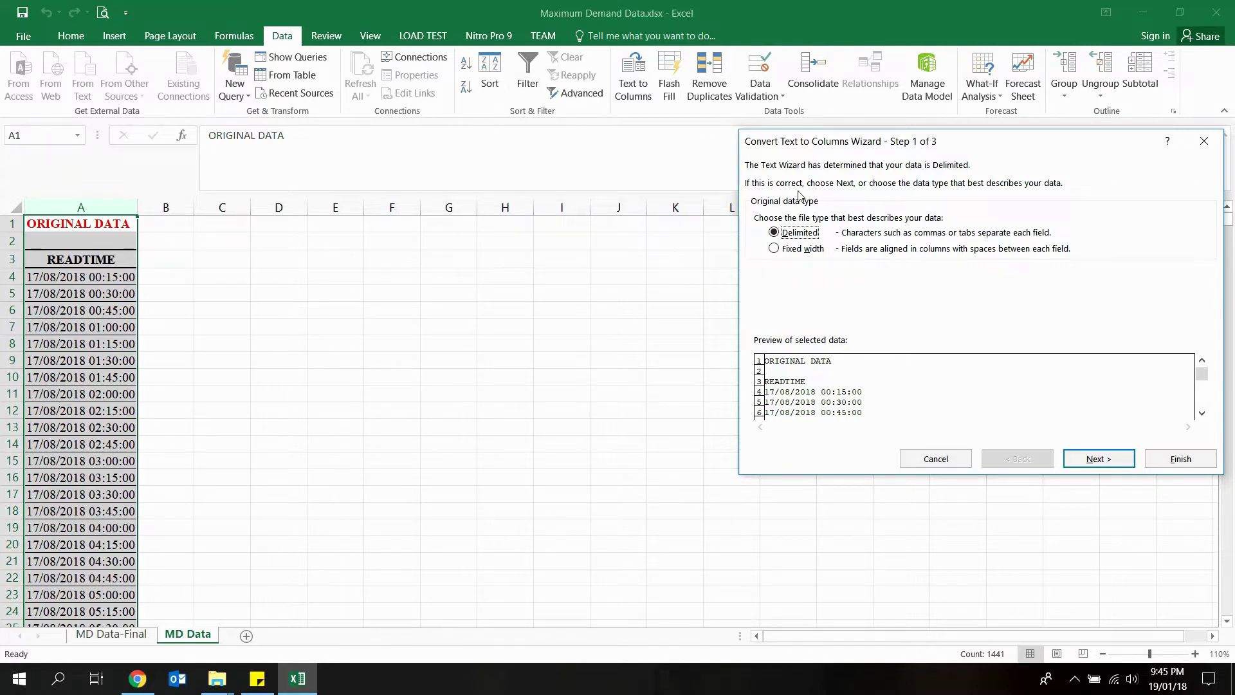
- Choose Fixed width and place one column break right after the date
{"action": "left_click", "coordinate": [783, 251]}
{"action": "left_click", "coordinate": [778, 233]}
{"action": "left_click", "coordinate": [775, 249]}
{"action": "left_click", "coordinate": [1081, 458]}
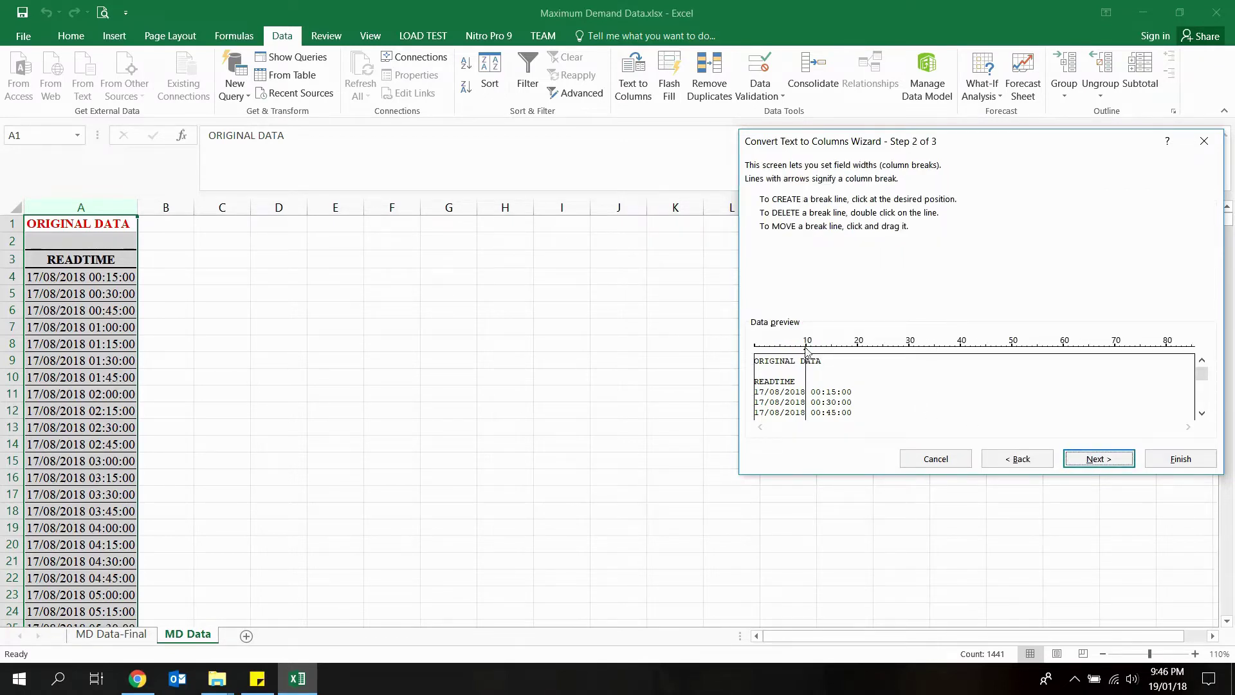
{"action": "left_click_drag", "start_coordinate": [806, 348], "coordinate": [808, 352]}
{"action": "left_click", "coordinate": [1091, 461]}
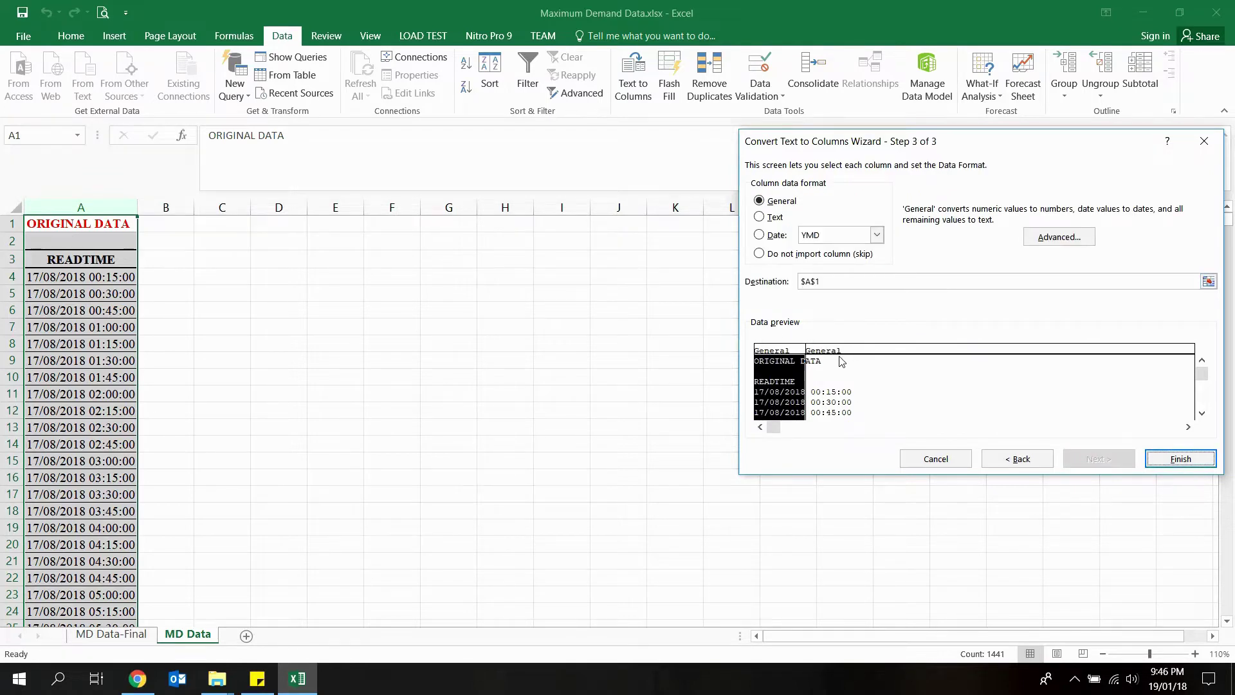
- Format the first column as DMY date, set destination $C$1, and finish the split
{"action": "left_click", "coordinate": [761, 235]}
{"action": "left_click", "coordinate": [876, 235]}
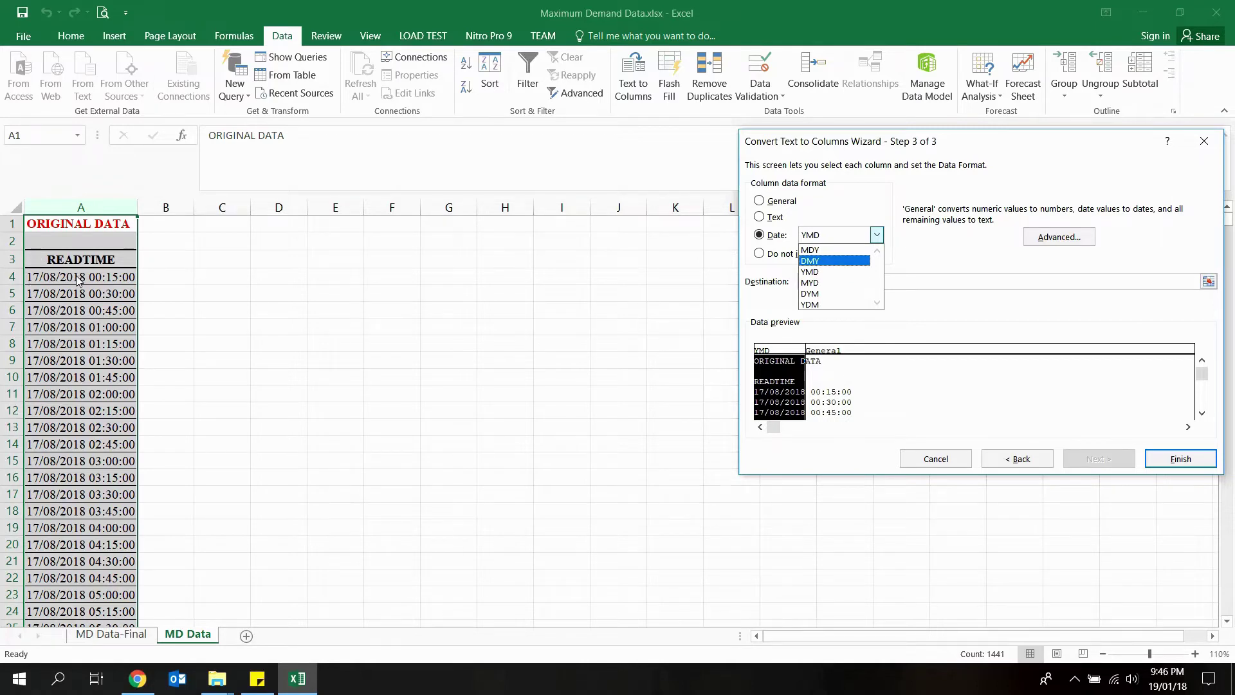
{"action": "left_click", "coordinate": [817, 262]}
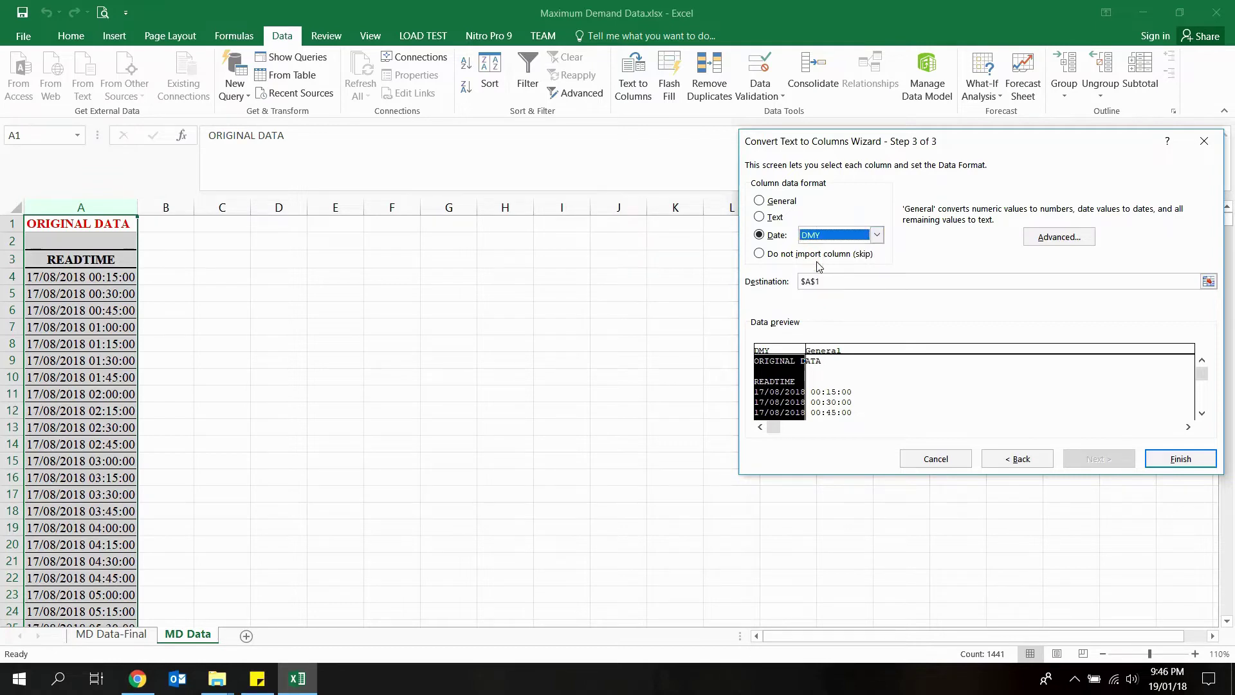
{"action": "left_click", "coordinate": [1208, 281]}
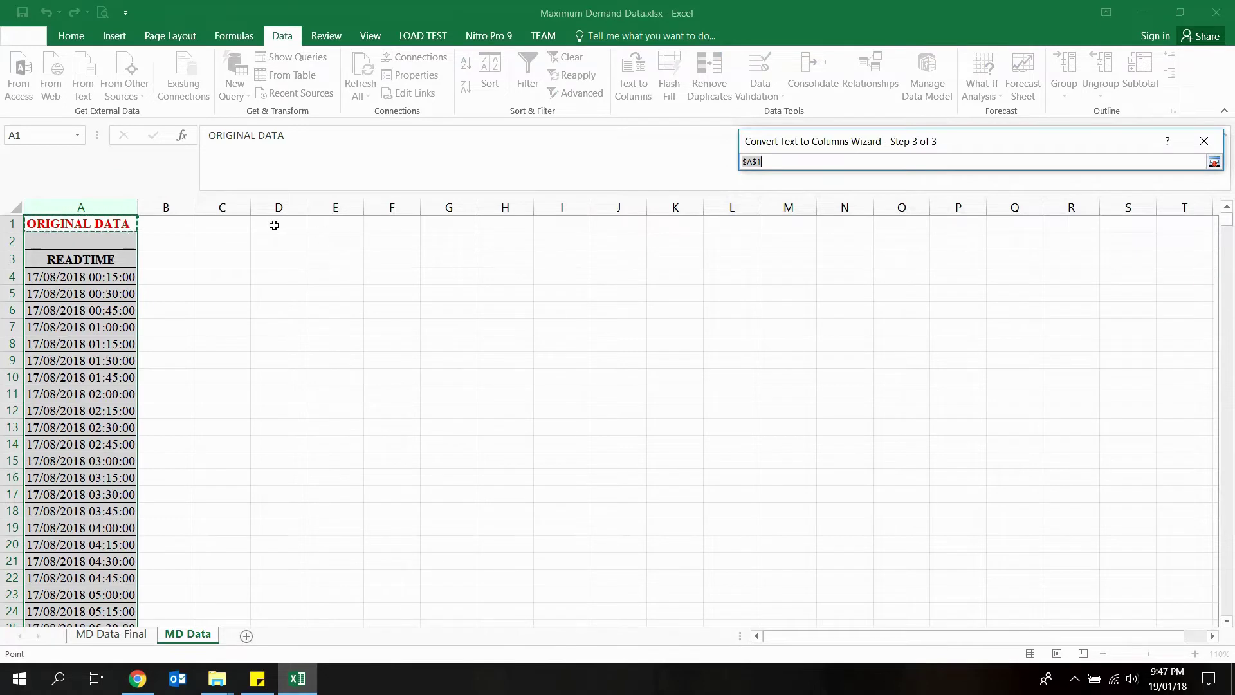
{"action": "left_click", "coordinate": [231, 224]}
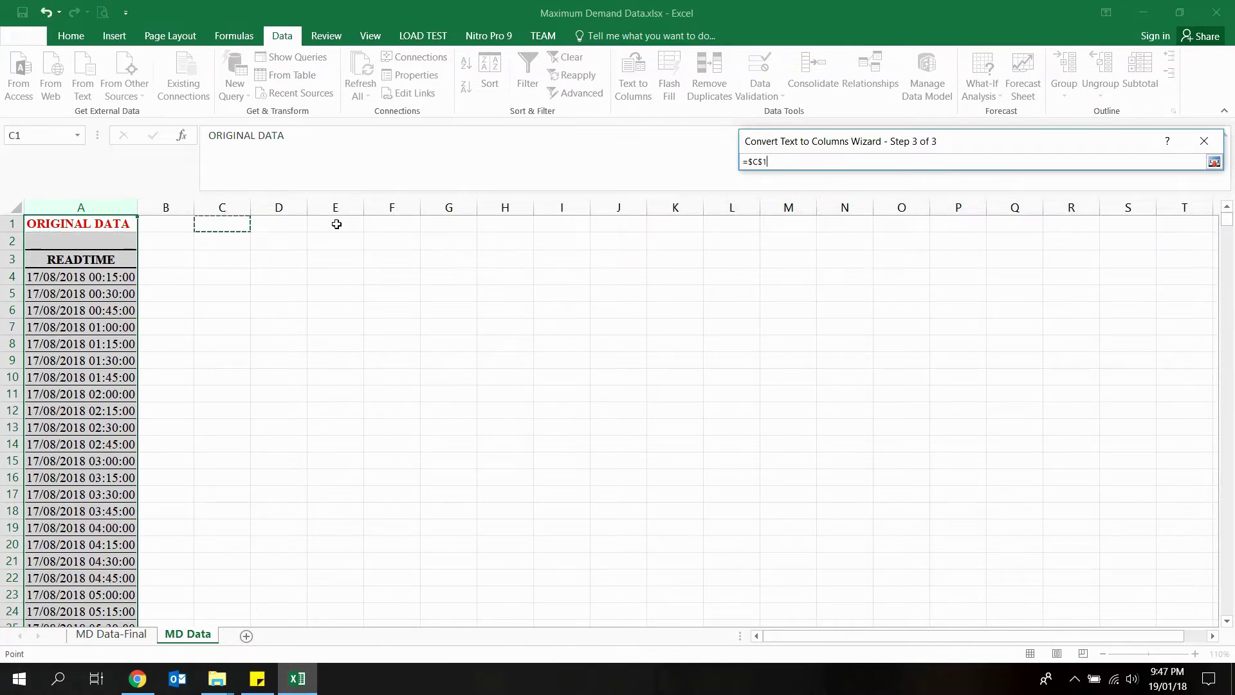
{"action": "key", "text": "Return"}
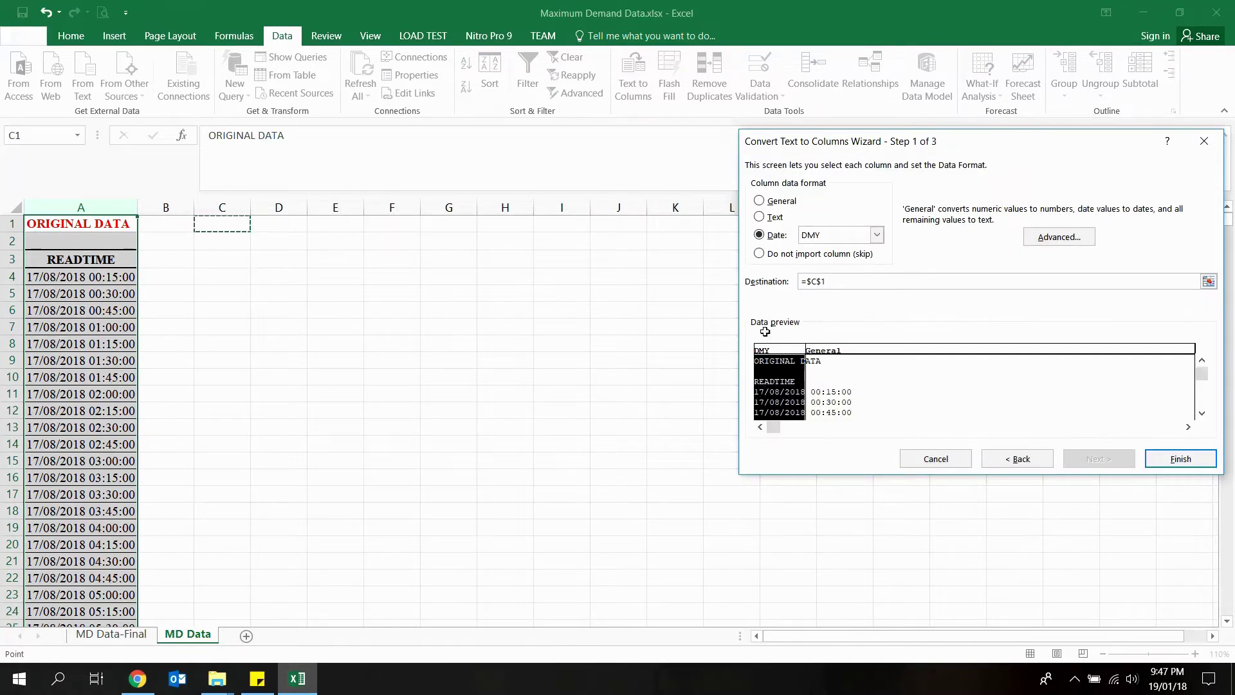
{"action": "left_click", "coordinate": [1187, 455]}
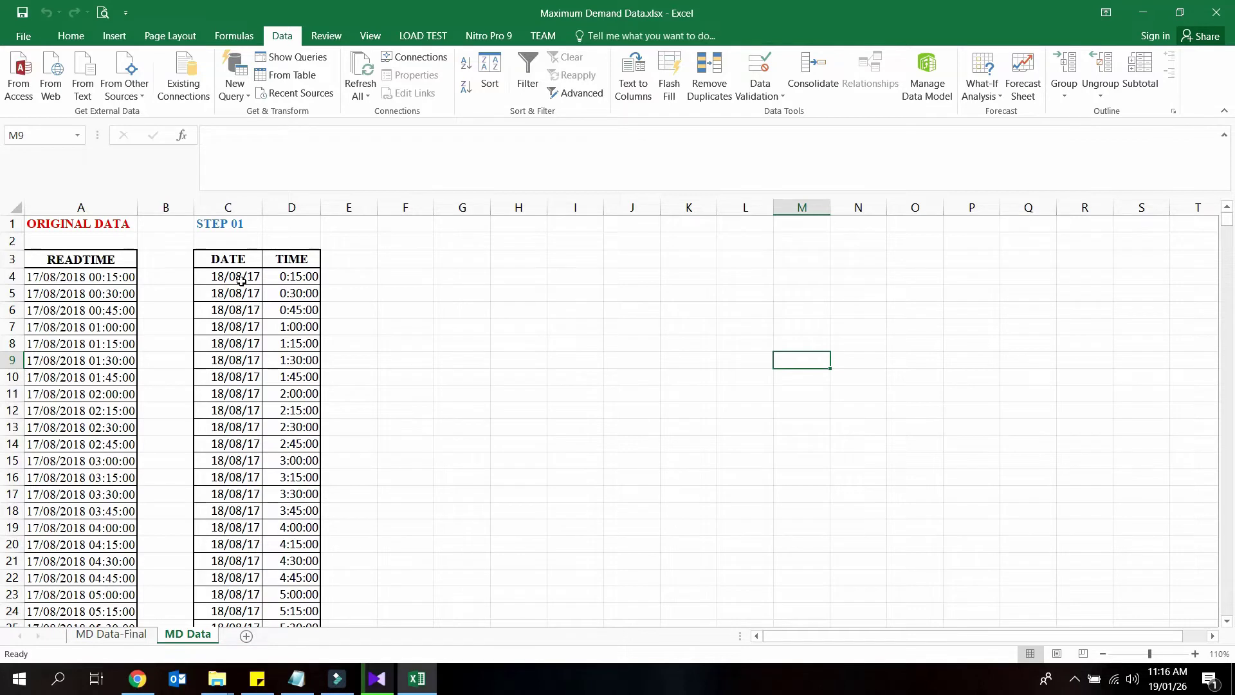
- Start Text to Columns on DATE column C, keeping Delimited, and advance to separators
{"action": "left_click", "coordinate": [228, 207]}
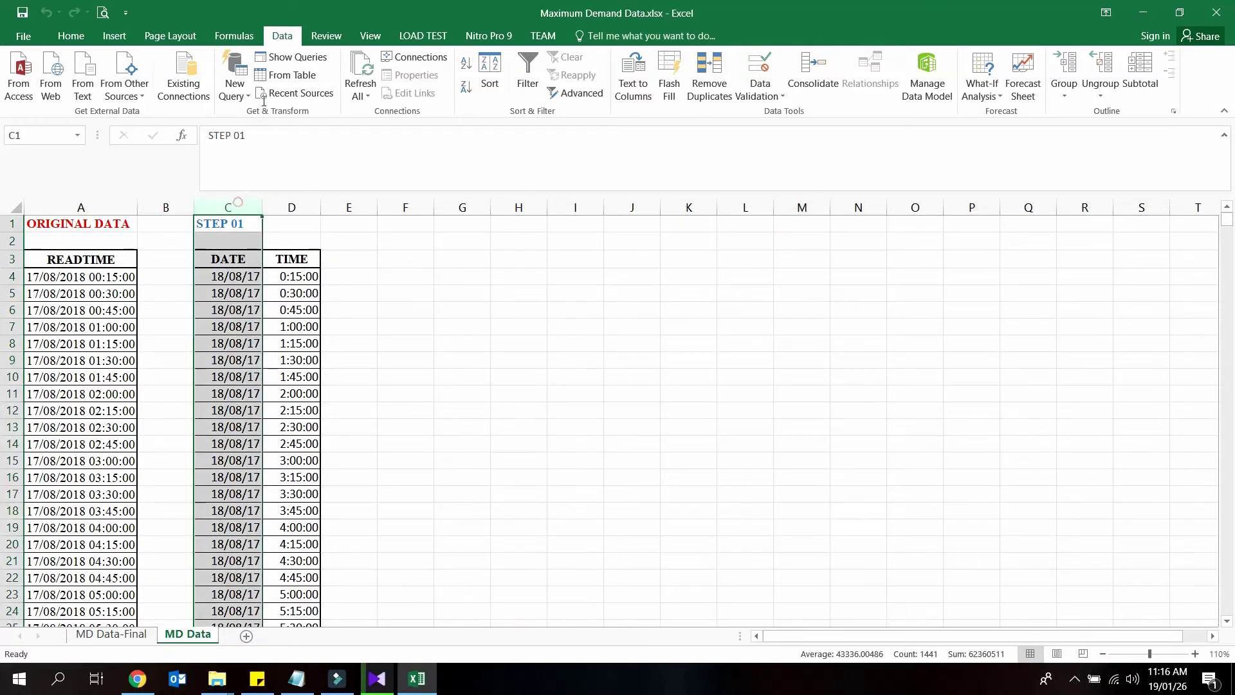
{"action": "left_click", "coordinate": [618, 89]}
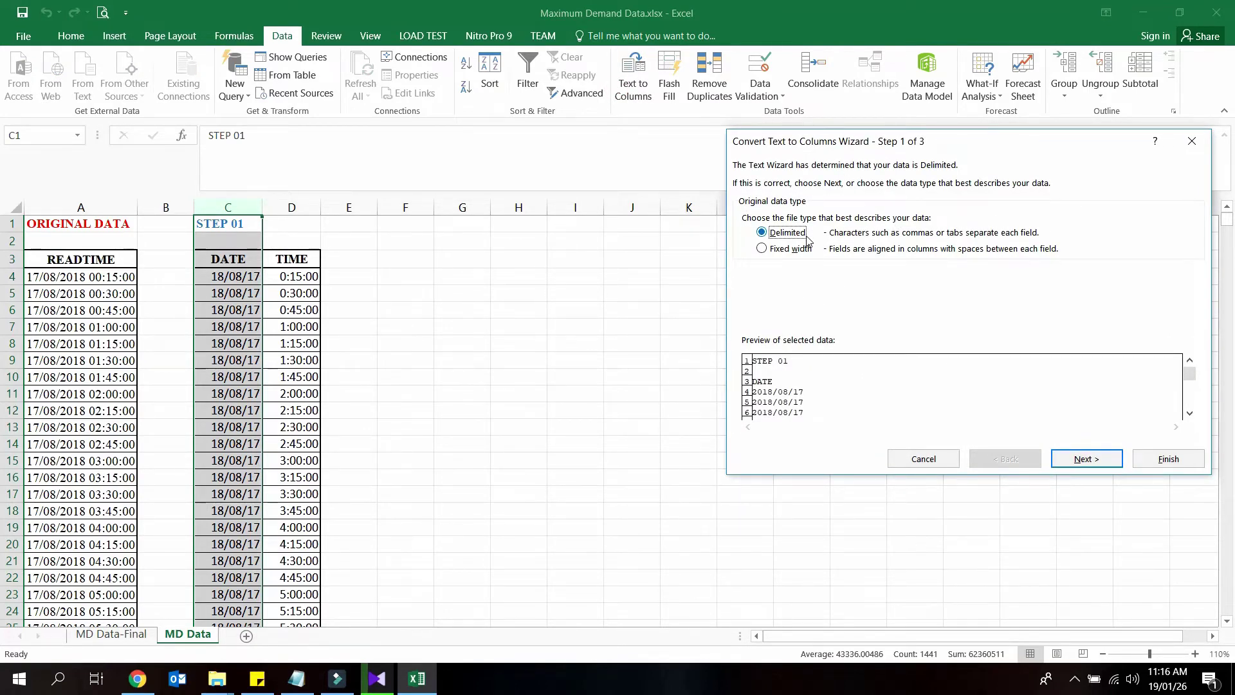
{"action": "left_click", "coordinate": [785, 251]}
{"action": "left_click", "coordinate": [785, 233]}
{"action": "left_click", "coordinate": [1084, 460]}
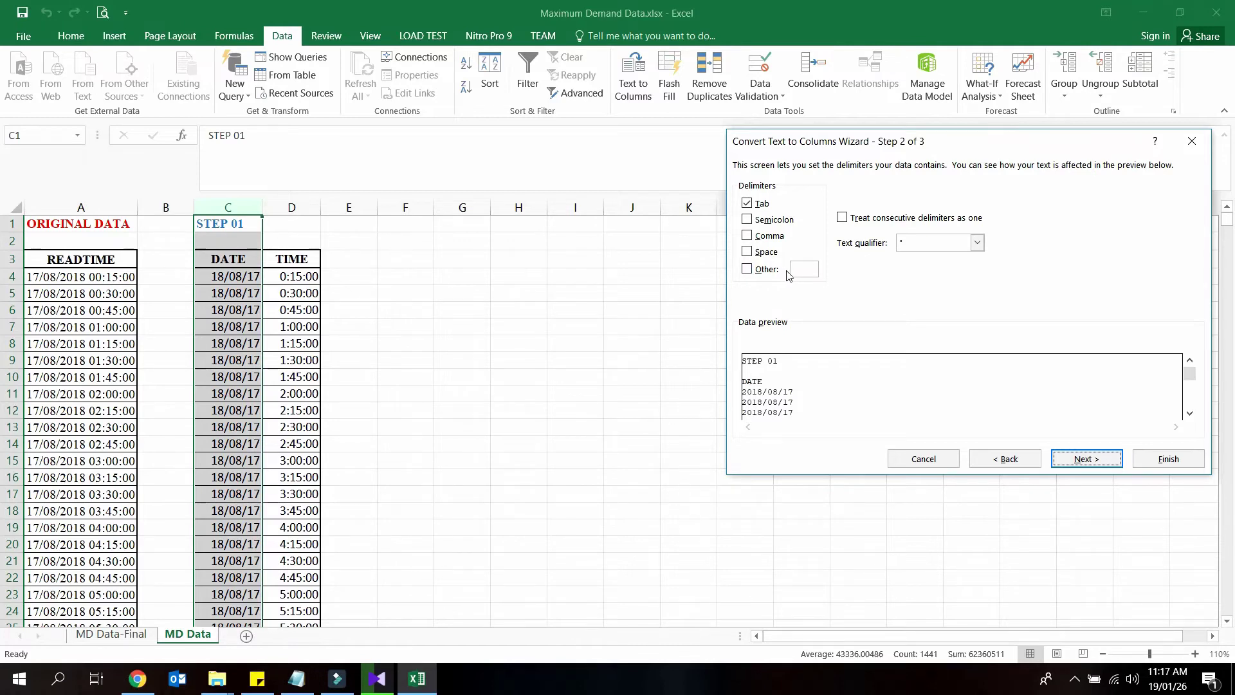
- Use / as the only delimiter, with Tab unticked
{"action": "left_click", "coordinate": [748, 270]}
{"action": "type", "text": "/"}
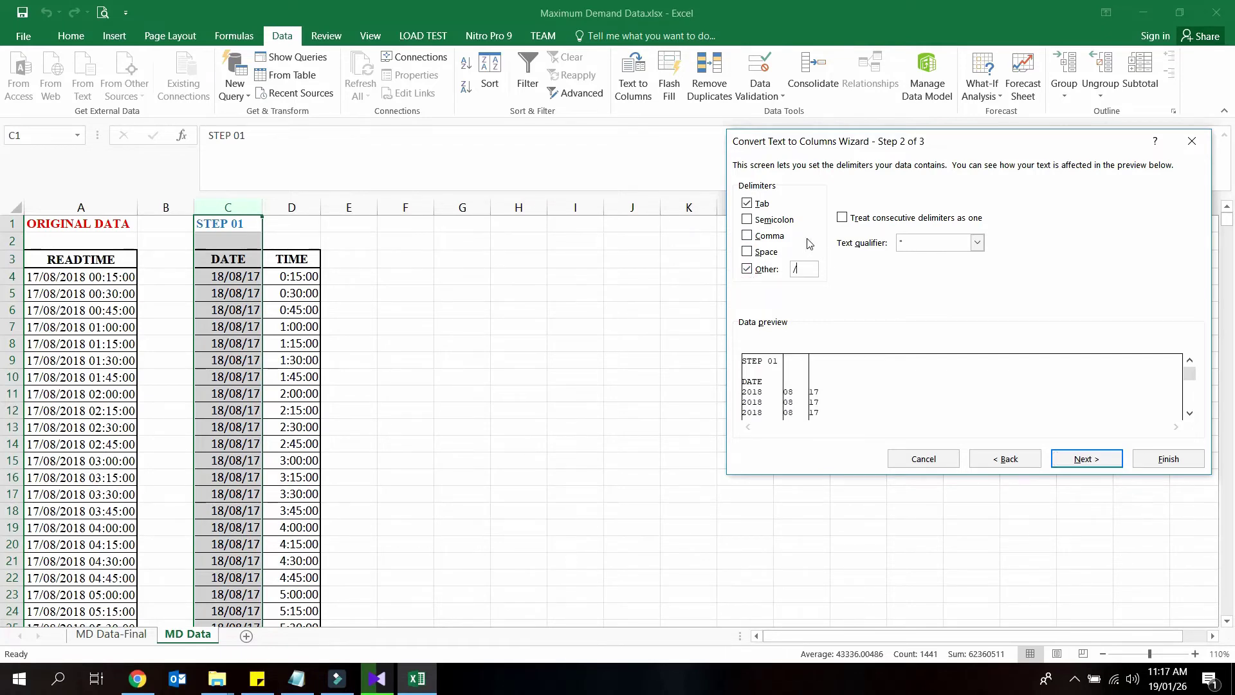
{"action": "left_click", "coordinate": [747, 205]}
{"action": "left_click", "coordinate": [1081, 459]}
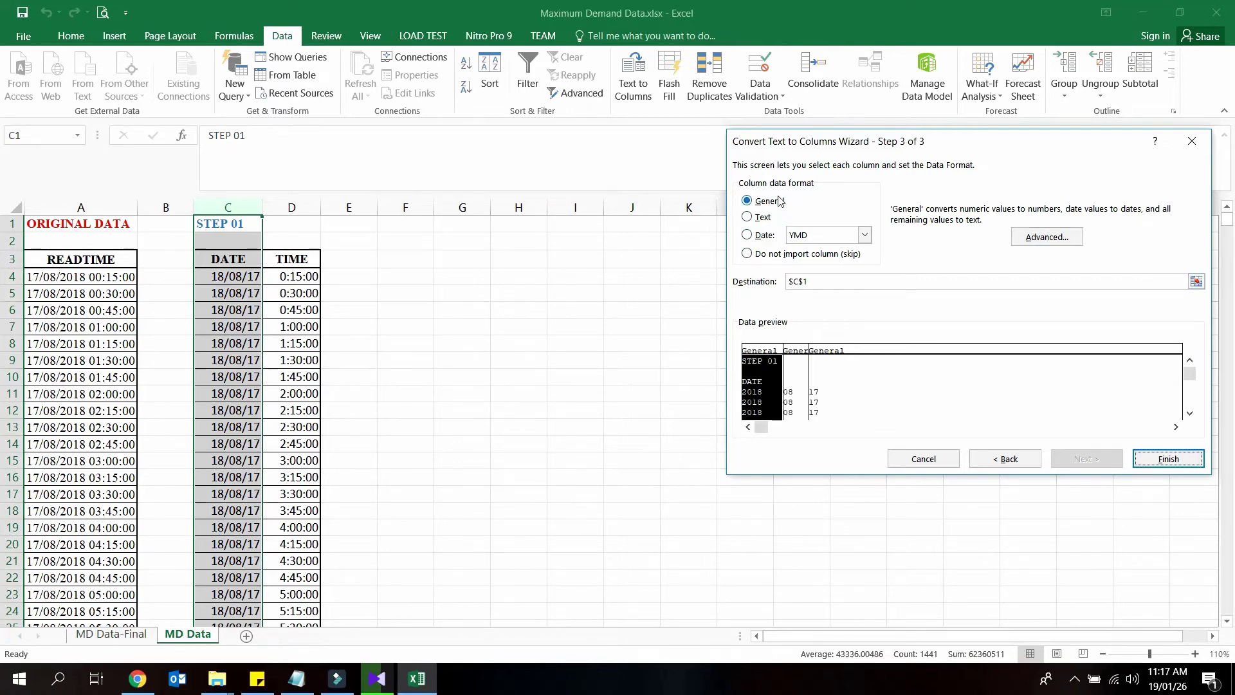
- Keep General format, set destination $F$1, and finish the date split
{"action": "left_click", "coordinate": [747, 202]}
{"action": "left_click", "coordinate": [1196, 283]}
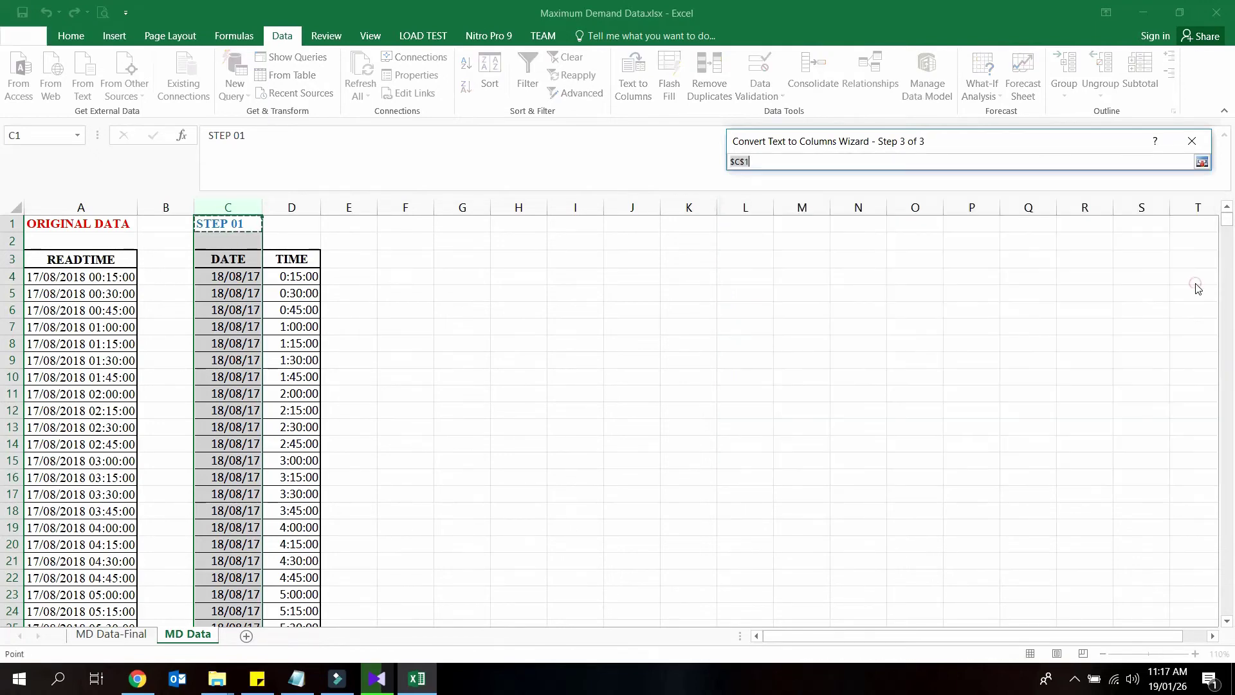
{"action": "left_click", "coordinate": [415, 225]}
{"action": "left_click", "coordinate": [1205, 166]}
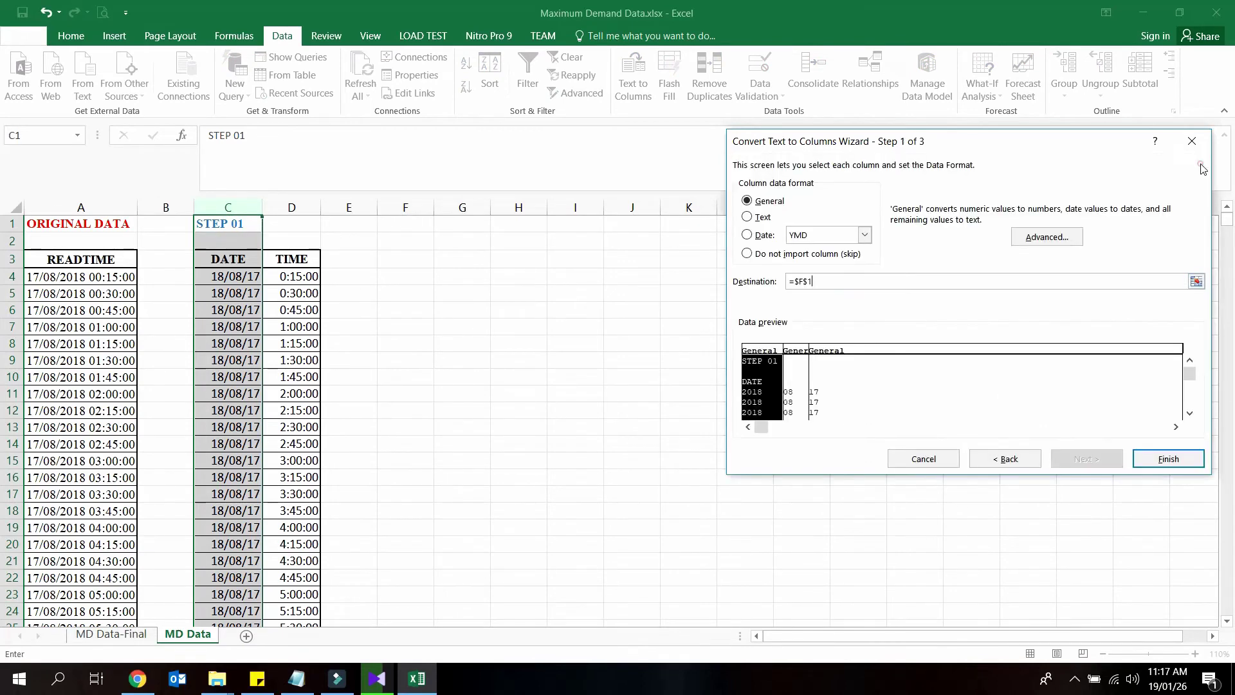
{"action": "left_click", "coordinate": [1162, 464]}
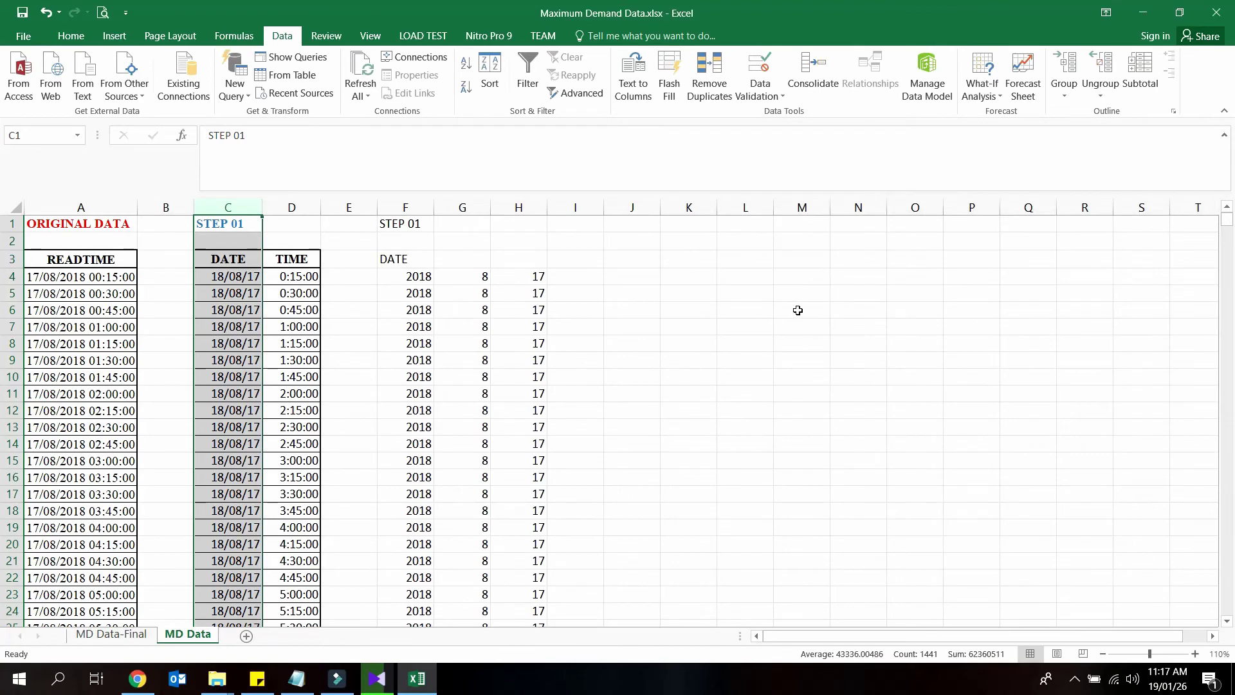
- Enter the headers Year, Month and Date in cells F3, G3 and H3
{"action": "left_click", "coordinate": [402, 259]}
{"action": "type", "text": "Year"}
{"action": "left_click", "coordinate": [468, 260]}
{"action": "type", "text": "Month"}
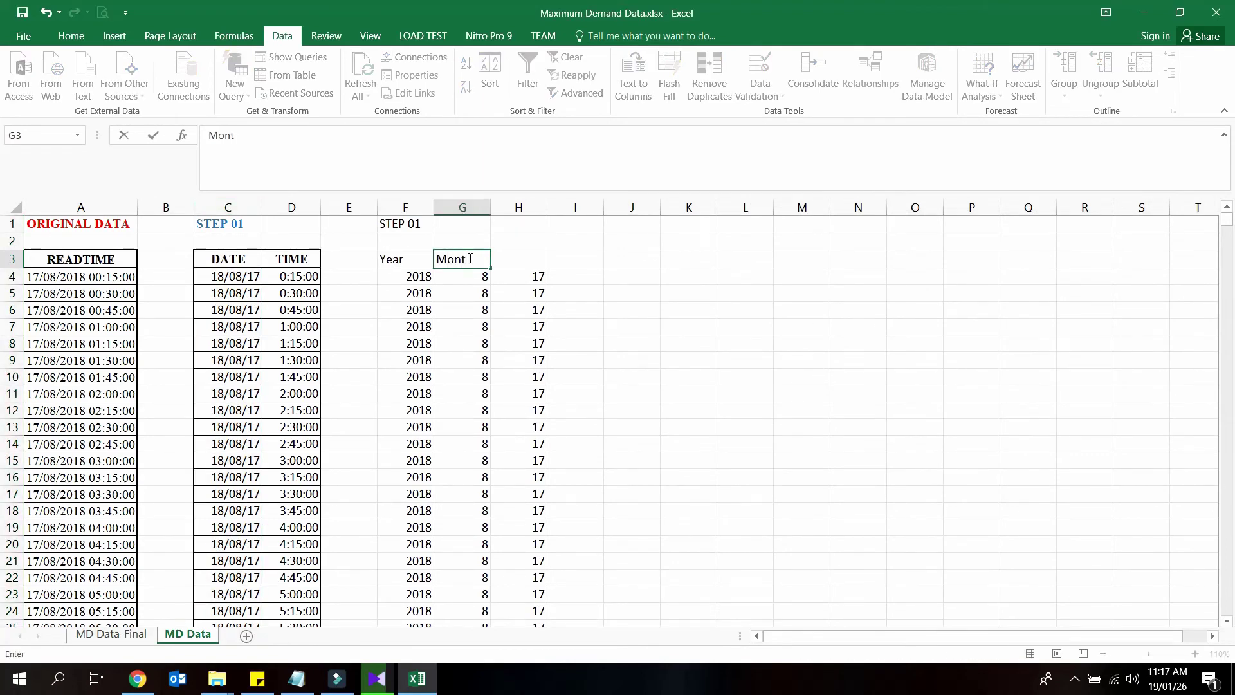
{"action": "left_click", "coordinate": [522, 262]}
{"action": "type", "text": "Date"}
{"action": "key", "text": "Tab"}
{"action": "key", "text": "Tab"}
{"action": "key", "text": "Down"}
{"action": "key", "text": "Down"}
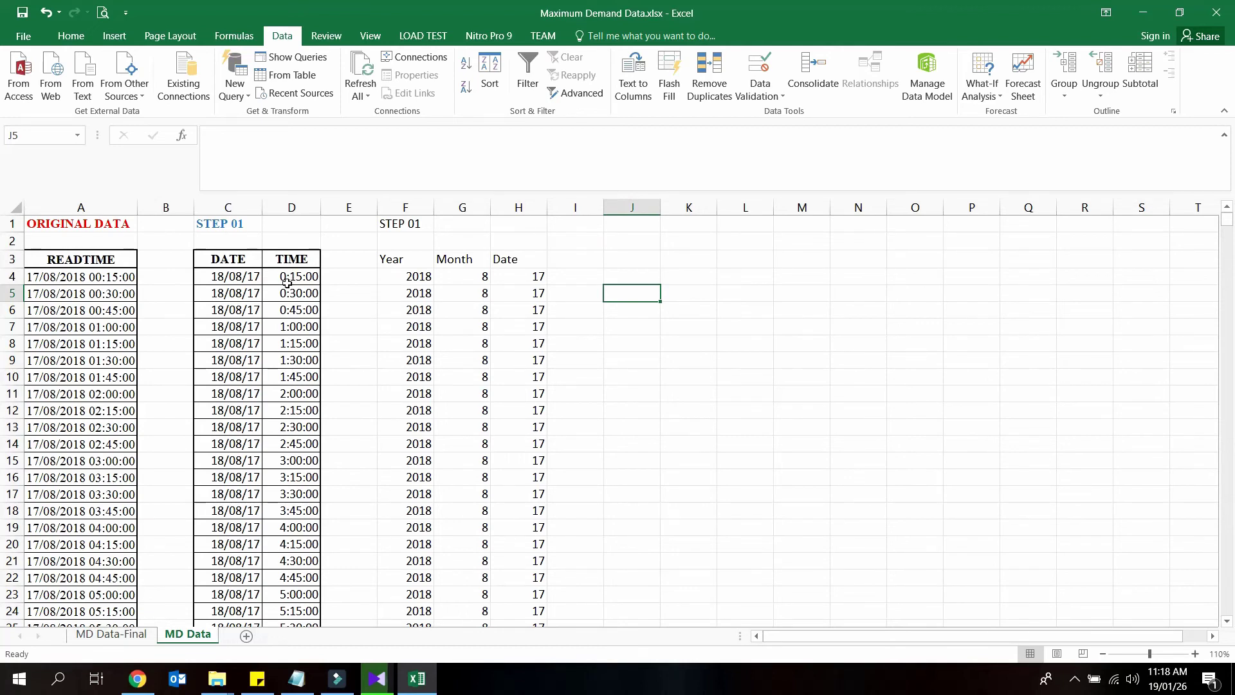
- Split the TIME column D at the colons into columns starting at $J$1
{"action": "left_click", "coordinate": [293, 205]}
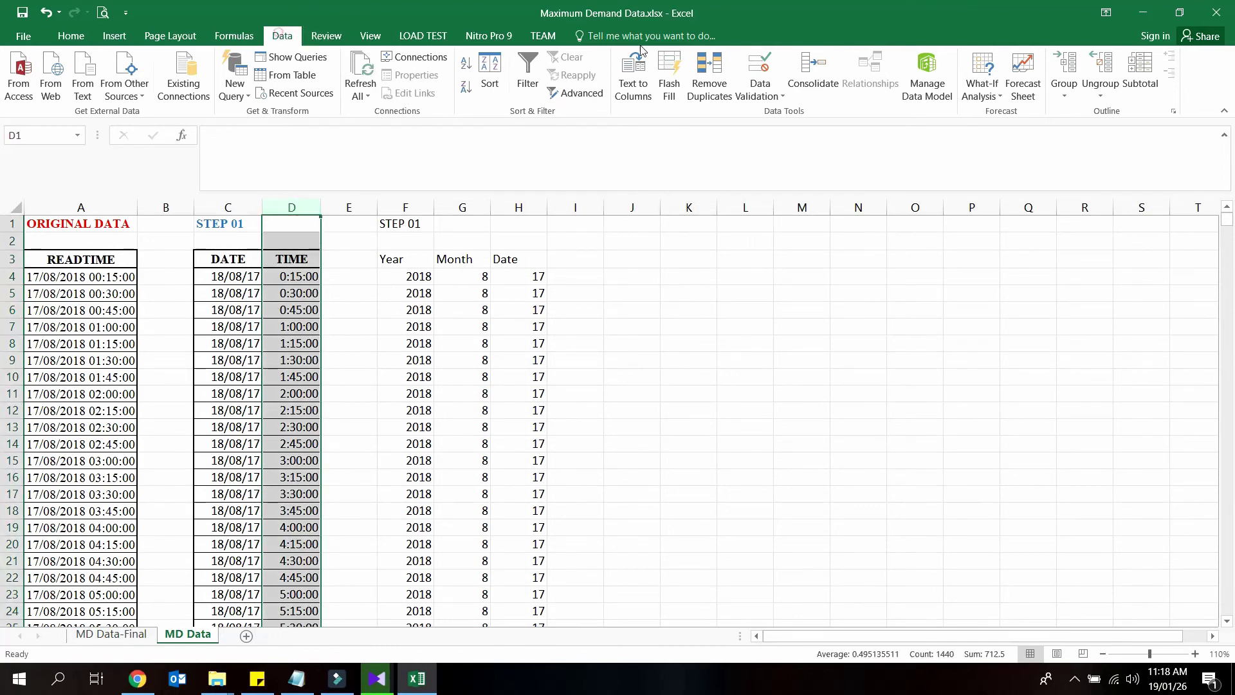
{"action": "left_click", "coordinate": [632, 74]}
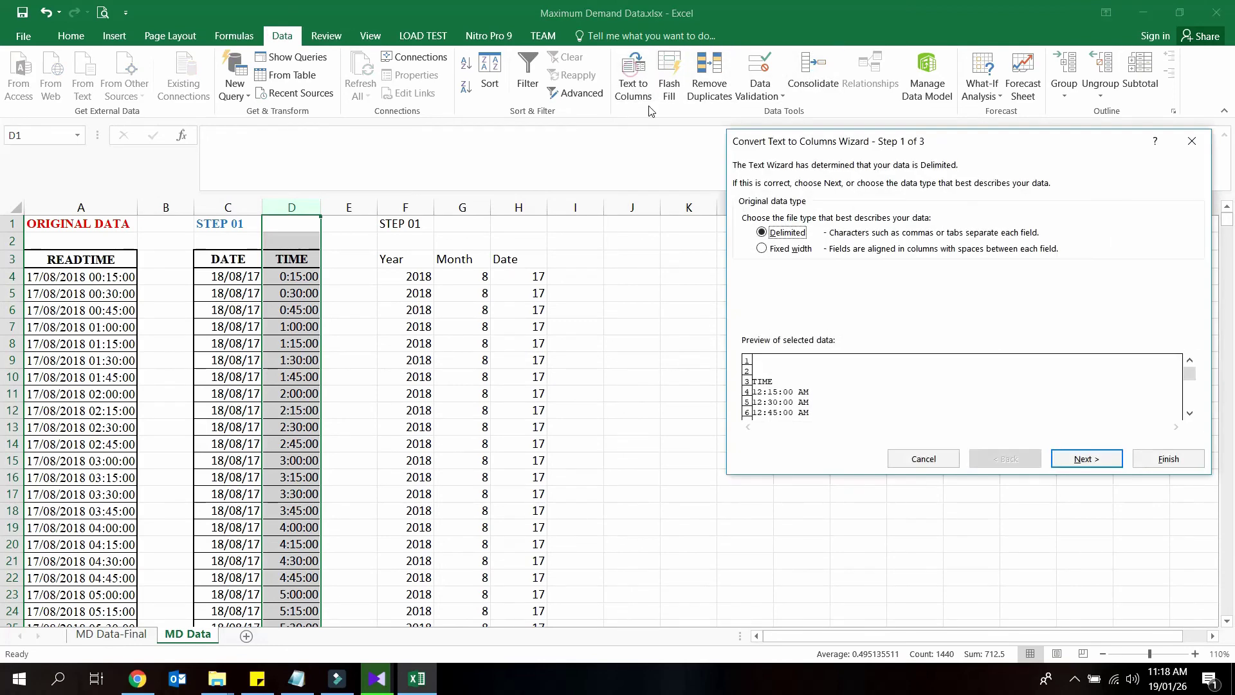
{"action": "left_click", "coordinate": [1086, 458]}
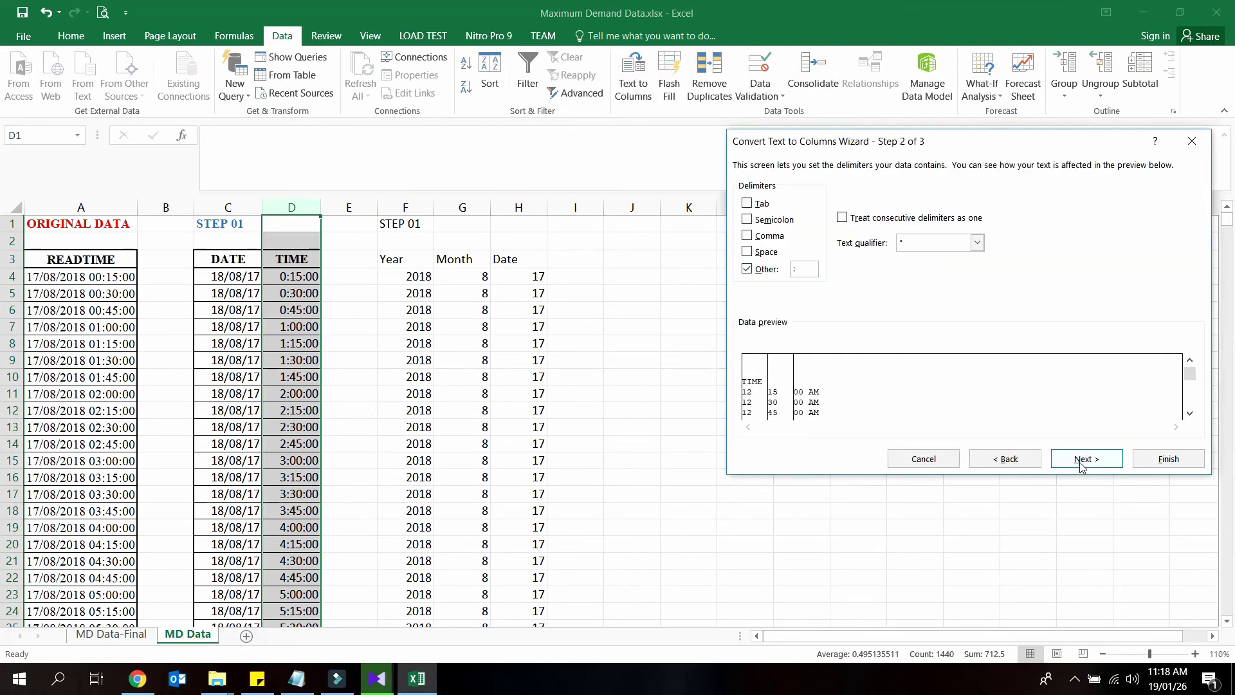
{"action": "left_click", "coordinate": [1086, 458]}
{"action": "left_click", "coordinate": [1196, 281]}
{"action": "left_click", "coordinate": [632, 223]}
{"action": "left_click", "coordinate": [1202, 170]}
{"action": "left_click", "coordinate": [1168, 458]}
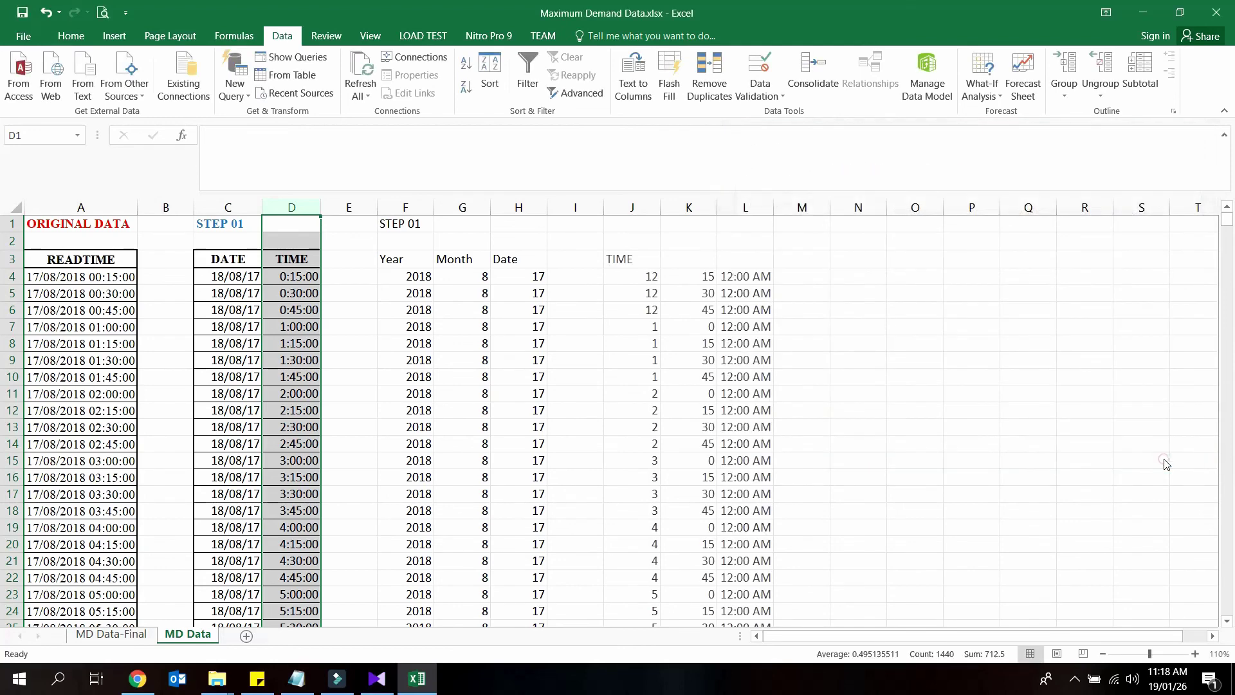
- Enter the header HOUR in cell J3
{"action": "left_click", "coordinate": [631, 259]}
{"action": "type", "text": "HOUR"}
{"action": "key", "text": "Tab"}
- Enter MINUT in K3 and paste the copied heading style onto the STEP 02 label in F1
{"action": "type", "text": "MiNUT"}
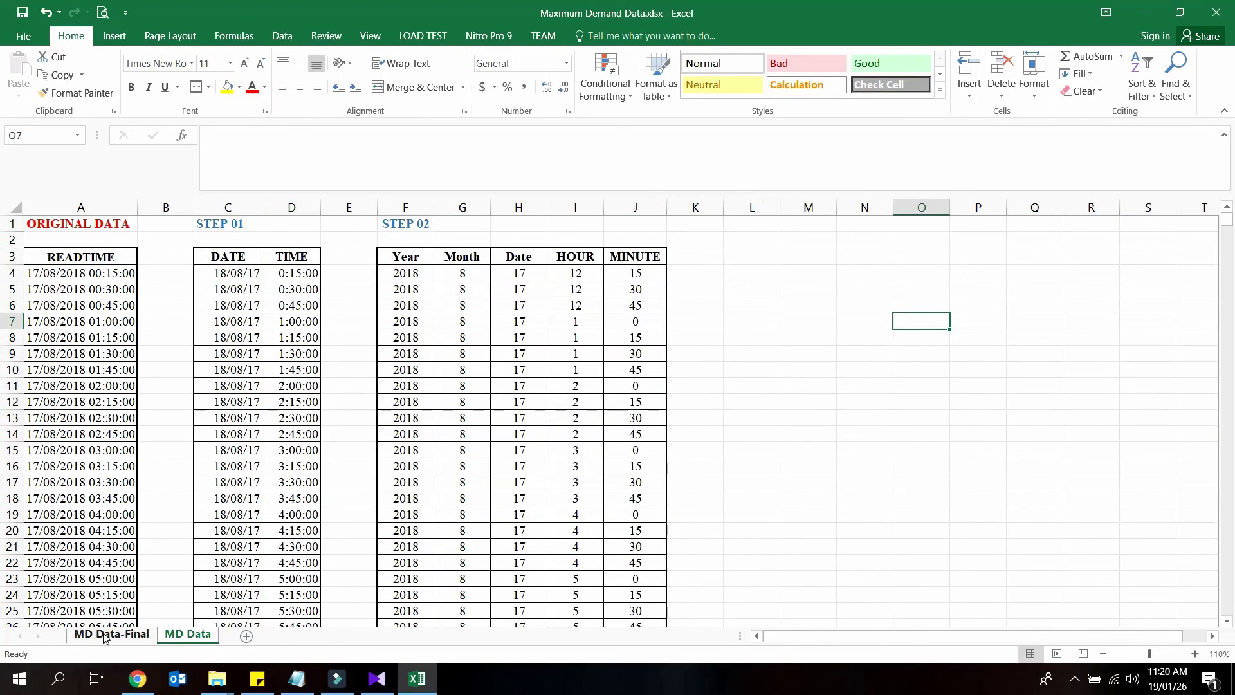
{"action": "left_click", "coordinate": [408, 223]}
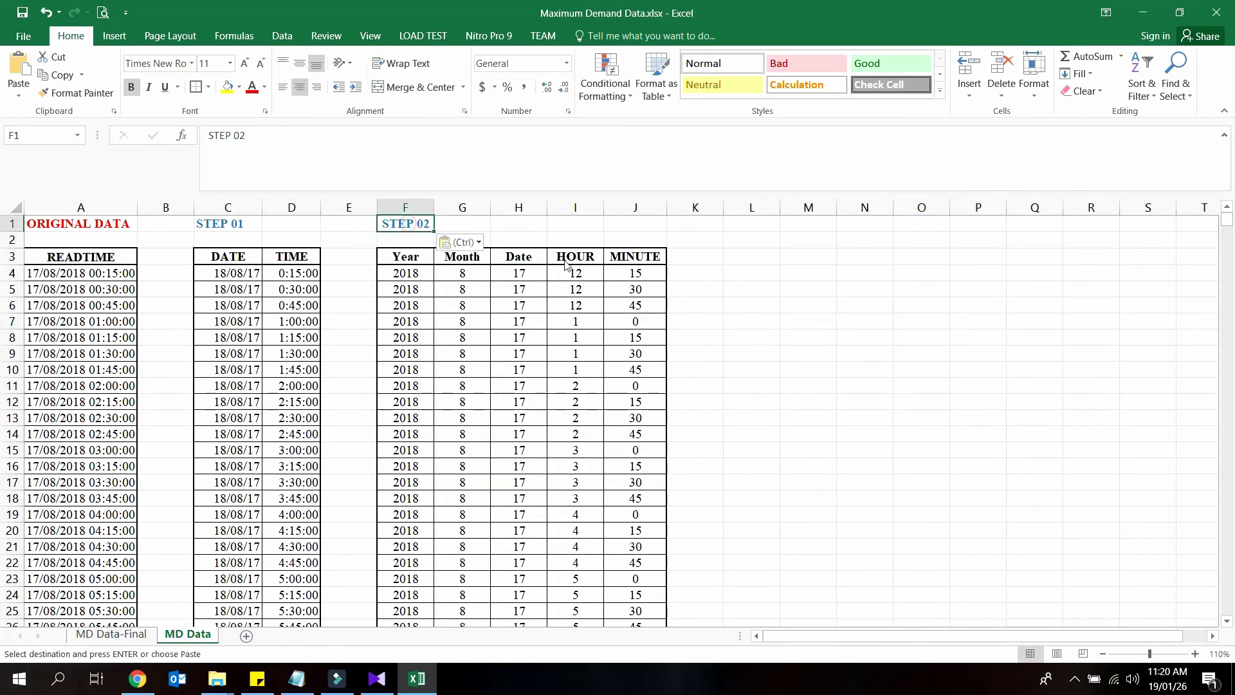
{"action": "key", "text": "ctrl+v"}
{"action": "key", "text": "Escape"}
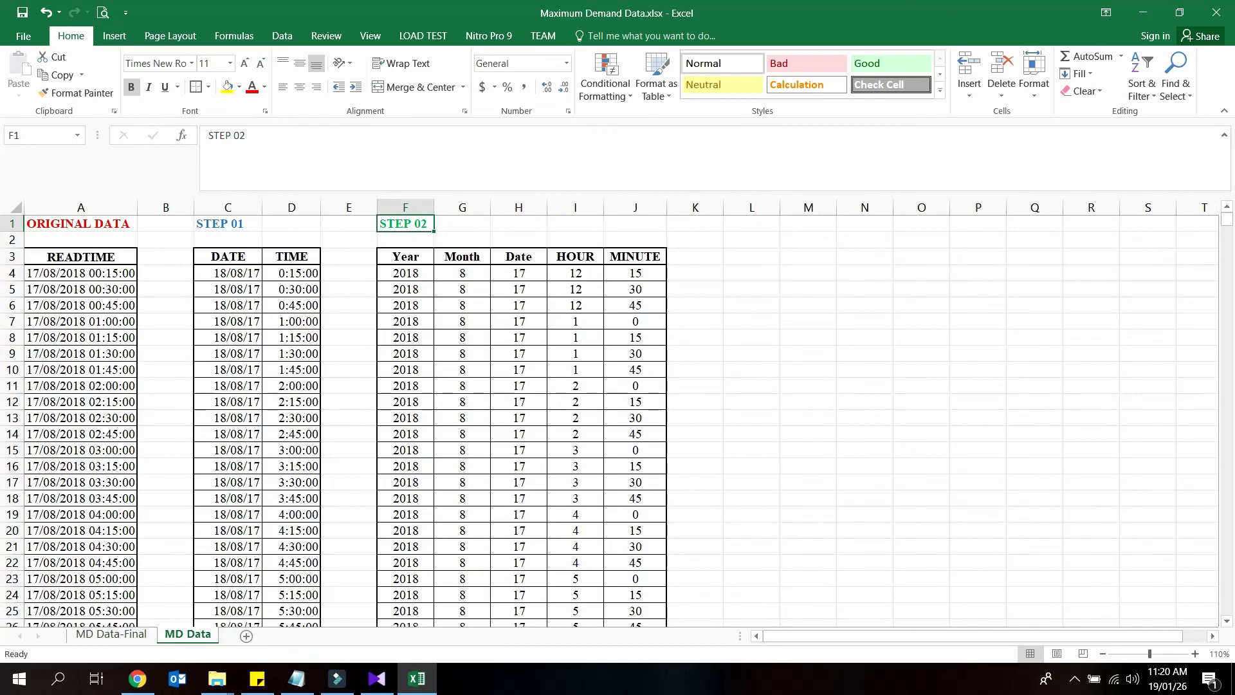